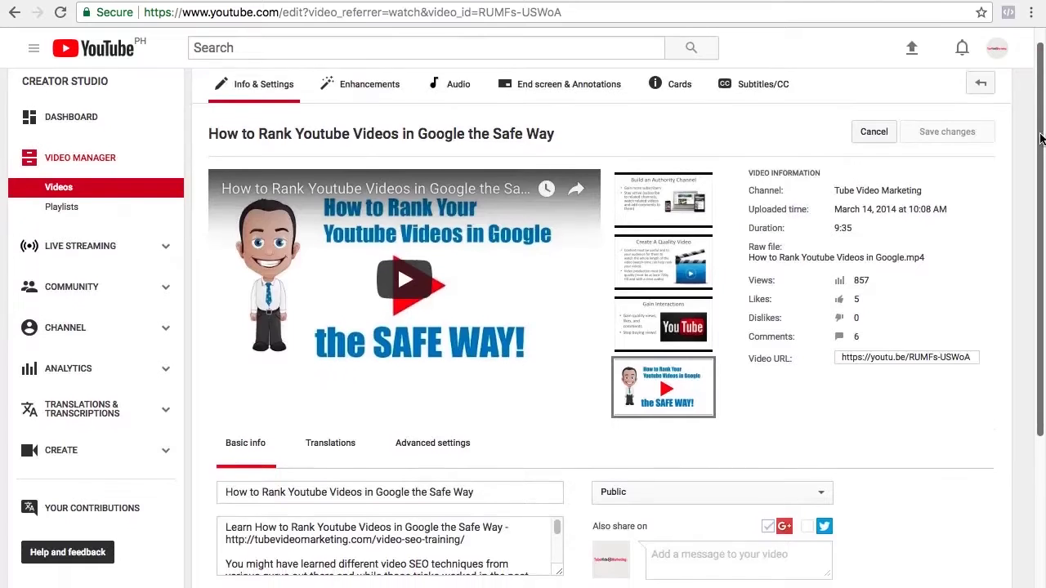
# Expand the video's description on its edit page and scroll through it
pyautogui.scroll(-4, 829, 309)
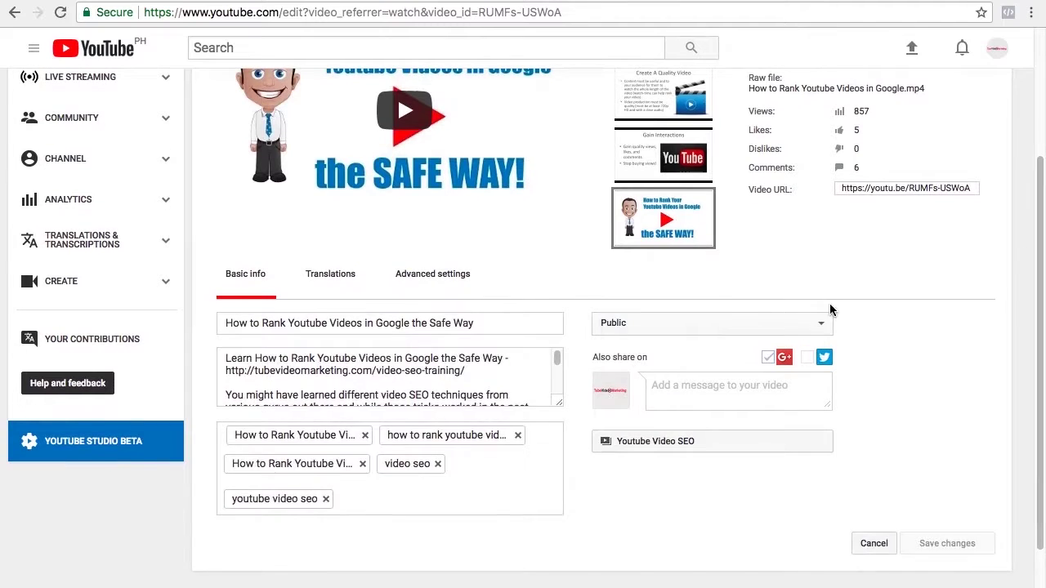
pyautogui.click(532, 384)
pyautogui.scroll(-3, 544, 409)
pyautogui.scroll(-3, 543, 422)
pyautogui.scroll(-3, 547, 433)
pyautogui.scroll(-2, 541, 460)
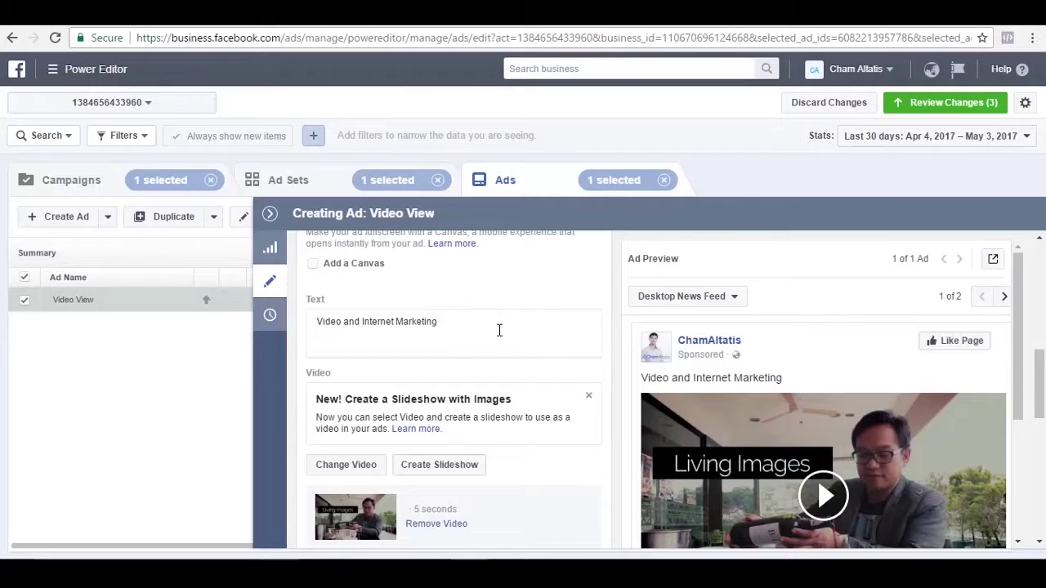
# Scroll the Creating Ad: Video View form down to the Video and Video Preview sections
pyautogui.scroll(-1, 500, 330)
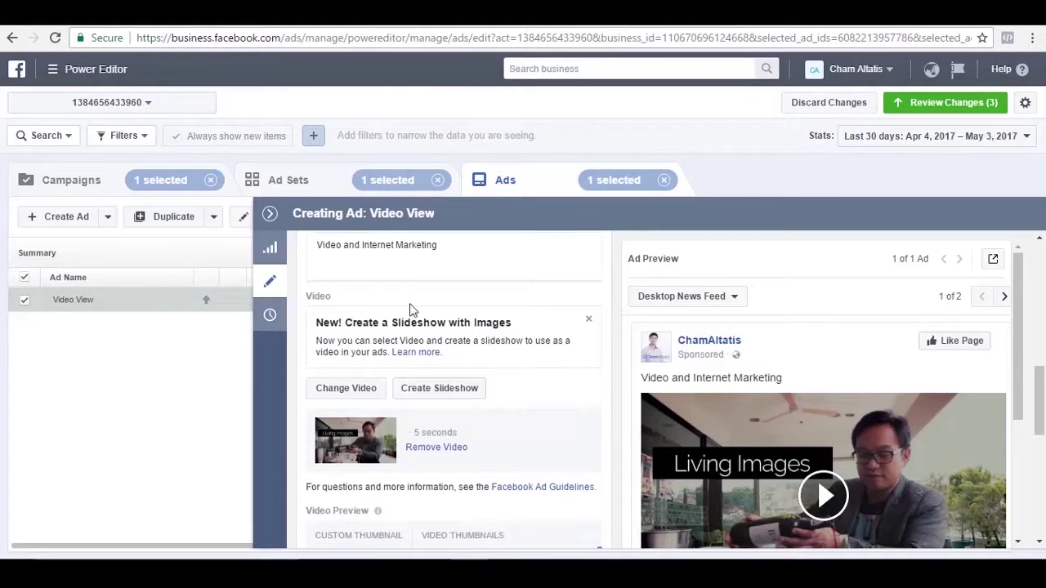
pyautogui.scroll(1, 440, 311)
pyautogui.scroll(-4, 528, 338)
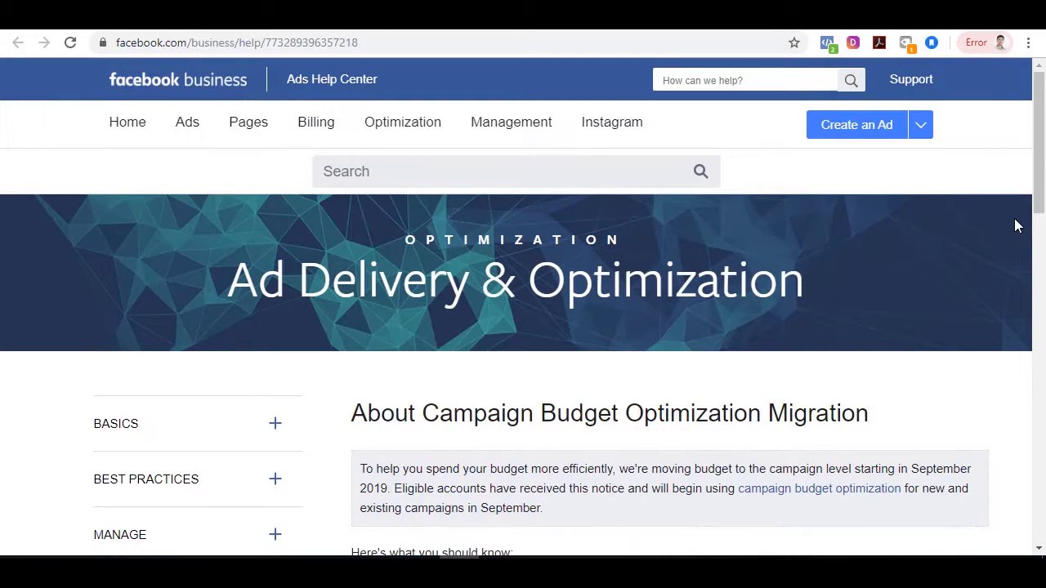
# Scroll the budget-optimization notice, then the Terms of Service newsroom post to its summary
pyautogui.scroll(-1, 1016, 227)
pyautogui.scroll(-1, 1016, 227)
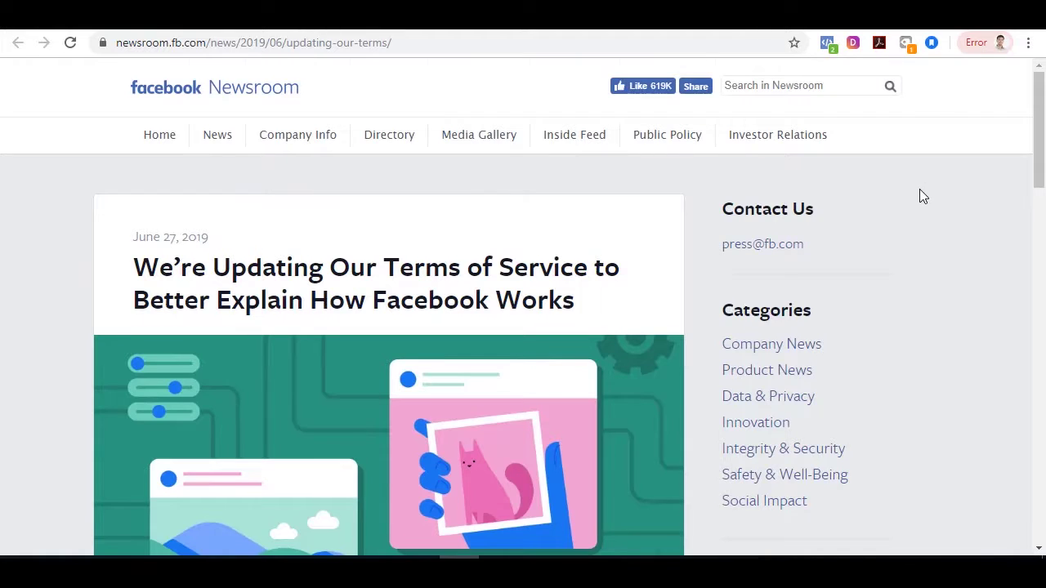
pyautogui.scroll(-1, 920, 194)
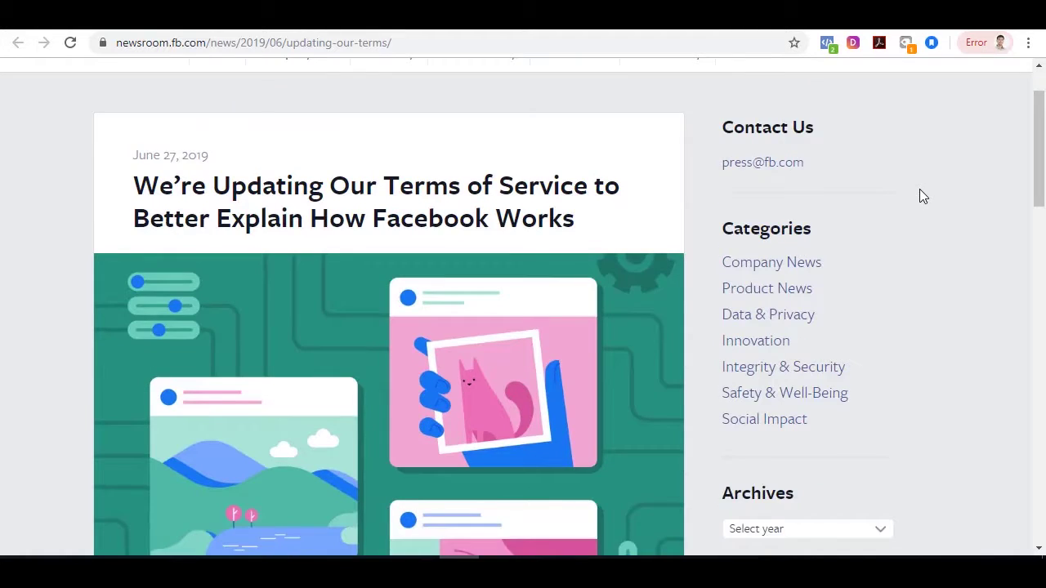
pyautogui.scroll(-1, 921, 194)
pyautogui.scroll(-2, 918, 196)
pyautogui.scroll(-1, 919, 196)
pyautogui.scroll(-1, 918, 196)
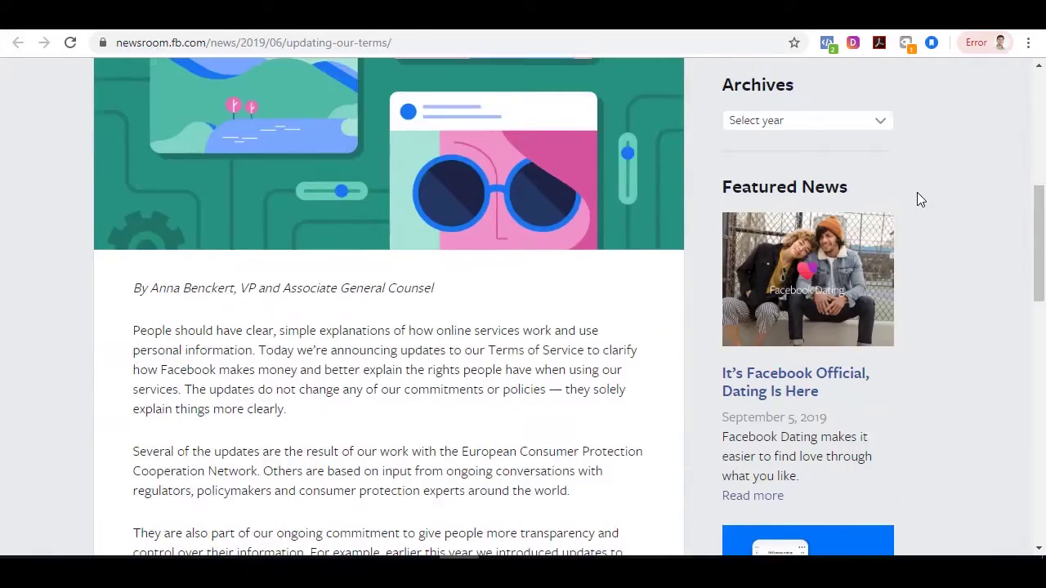
pyautogui.scroll(-3, 917, 198)
pyautogui.scroll(-1, 917, 194)
pyautogui.scroll(-1, 917, 193)
pyautogui.scroll(-1, 917, 194)
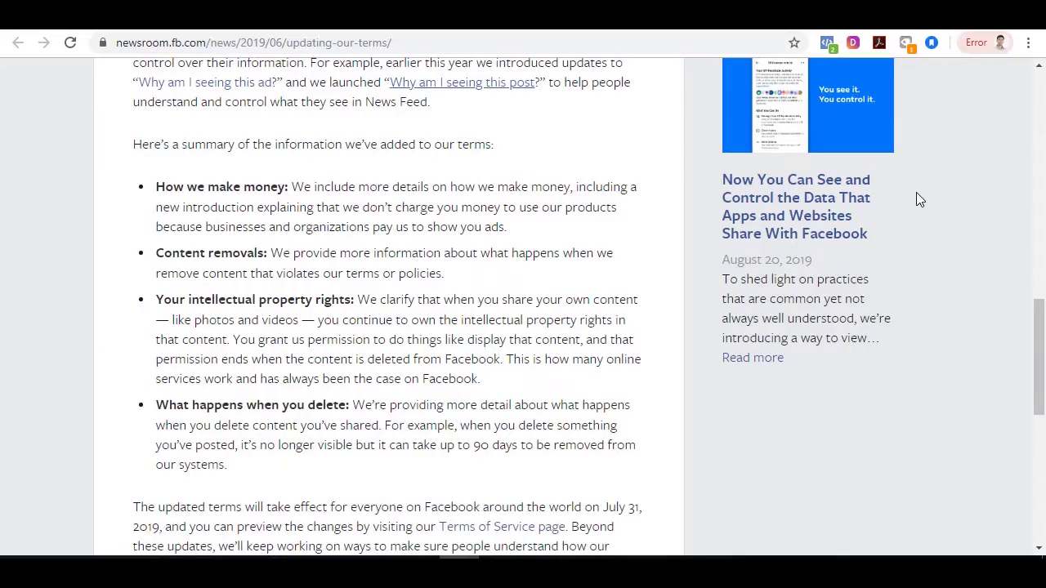
pyautogui.scroll(-1, 918, 198)
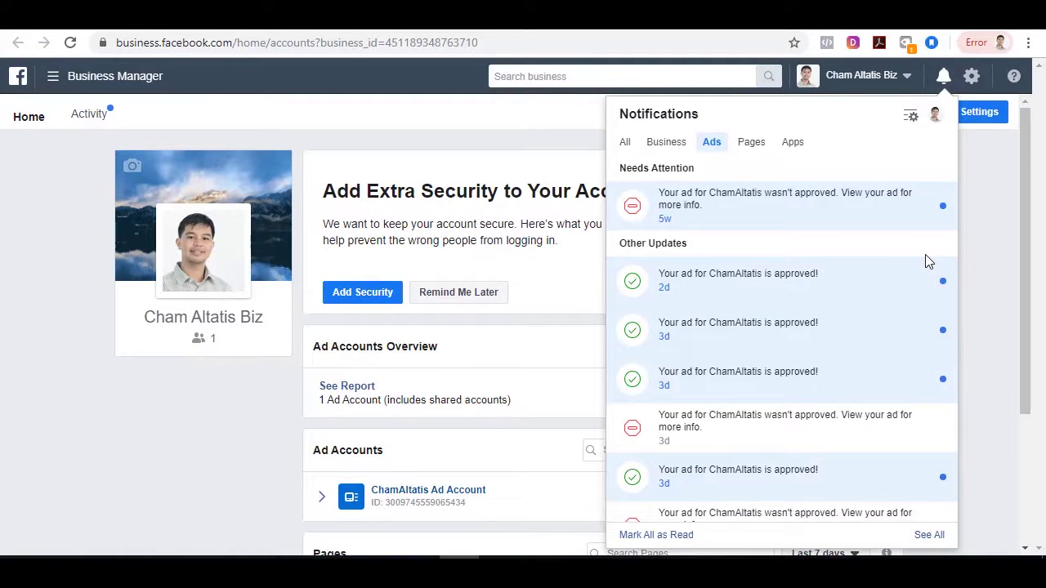
# Scroll down the Business Manager Home overview and back up
pyautogui.scroll(-1, 928, 260)
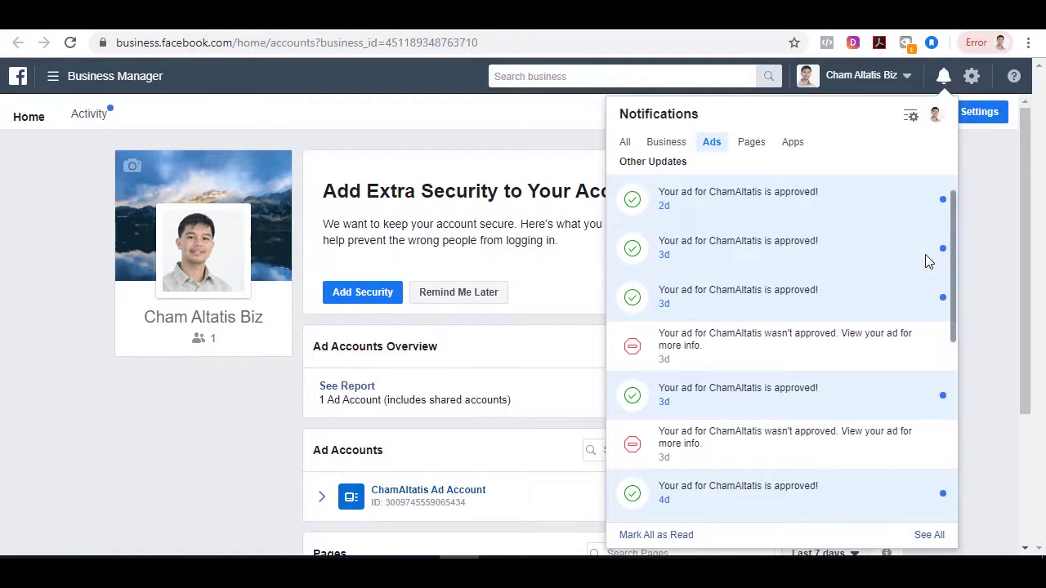
pyautogui.scroll(-1, 927, 260)
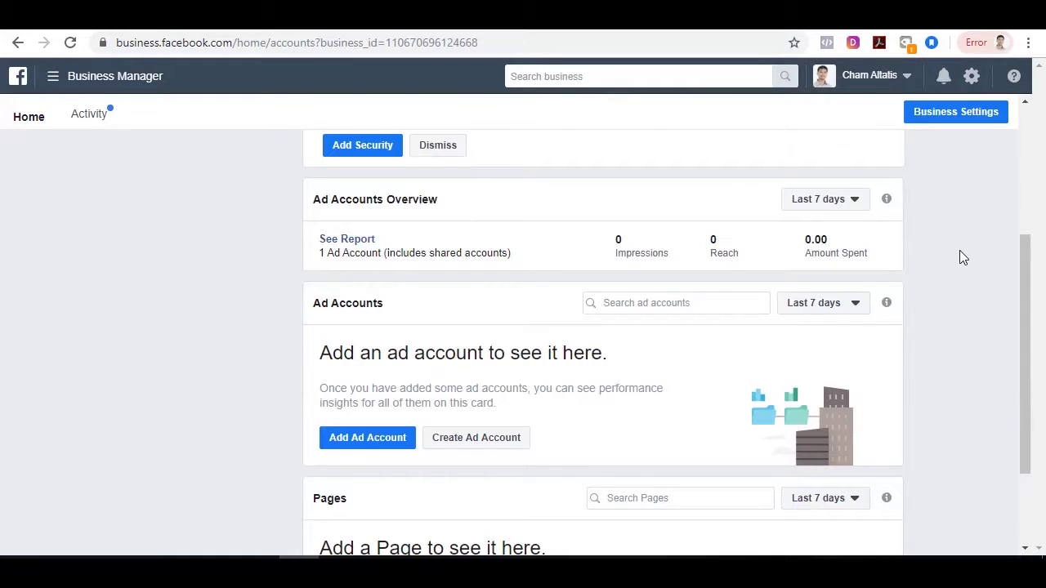
pyautogui.scroll(3, 961, 256)
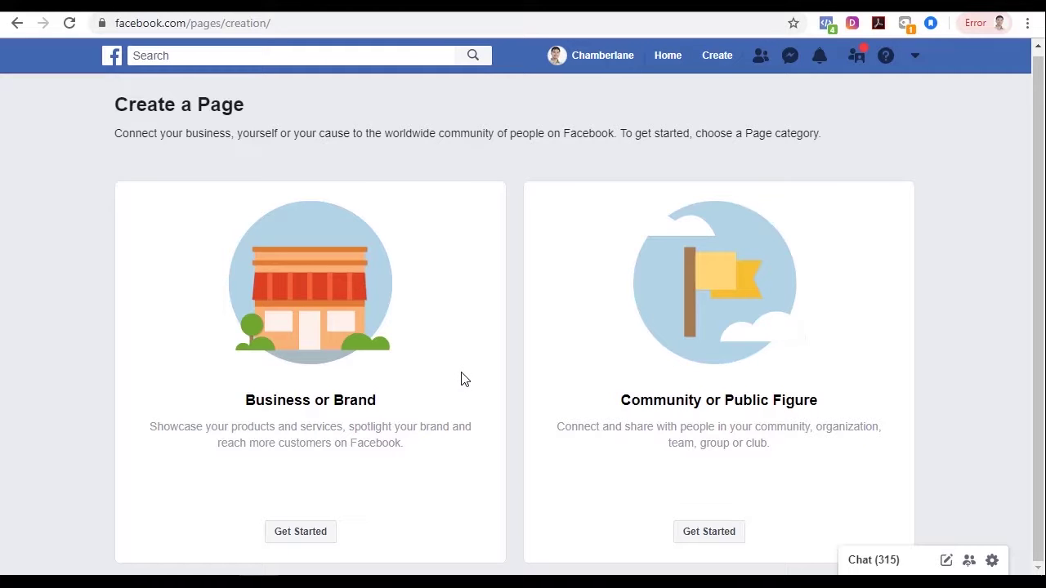
# Start a Business or Brand page, then begin adding an existing Page in Business Settings
pyautogui.click(317, 533)
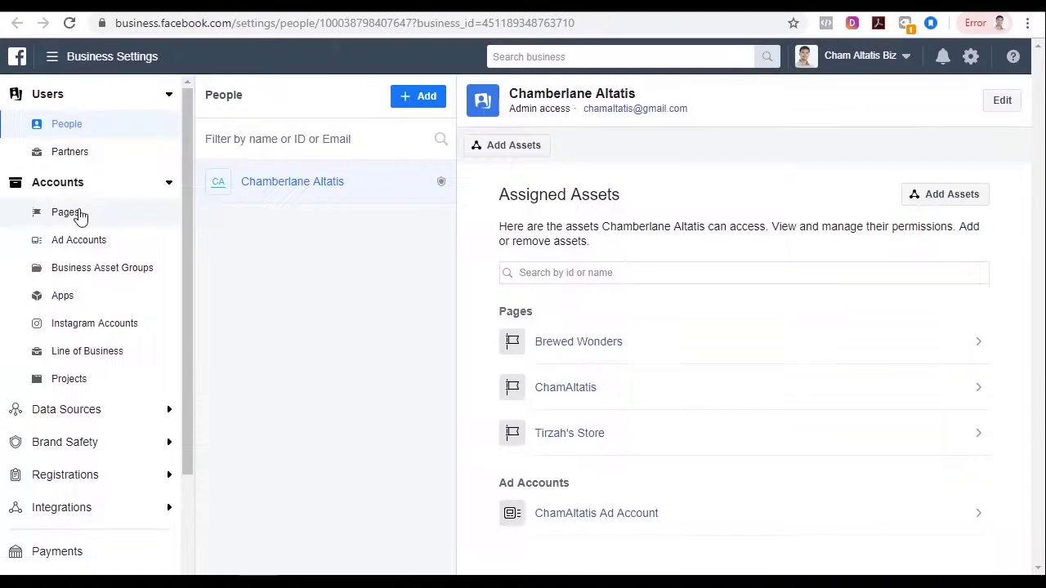
pyautogui.click(65, 212)
pyautogui.click(419, 96)
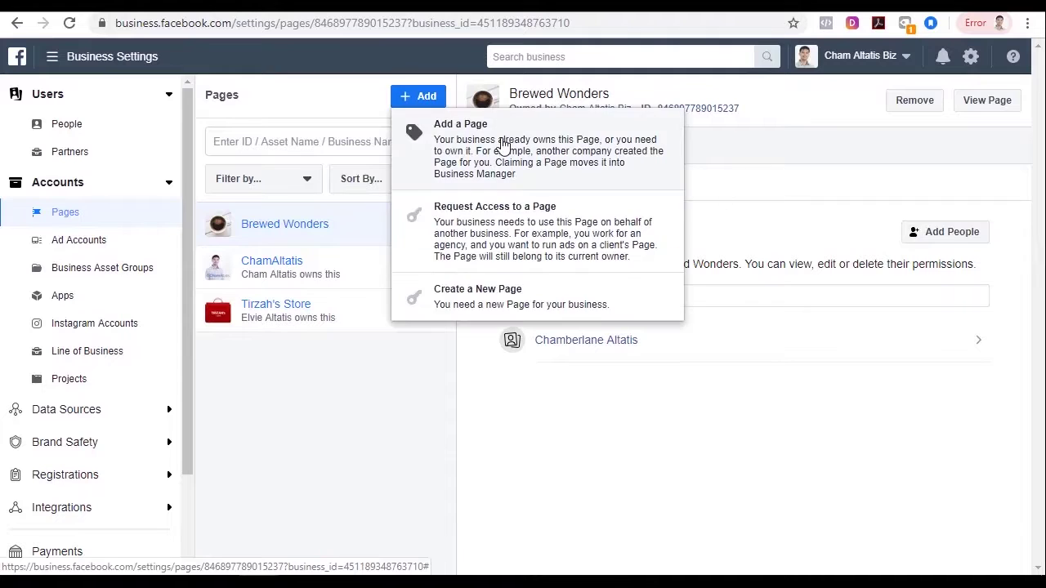
pyautogui.click(452, 142)
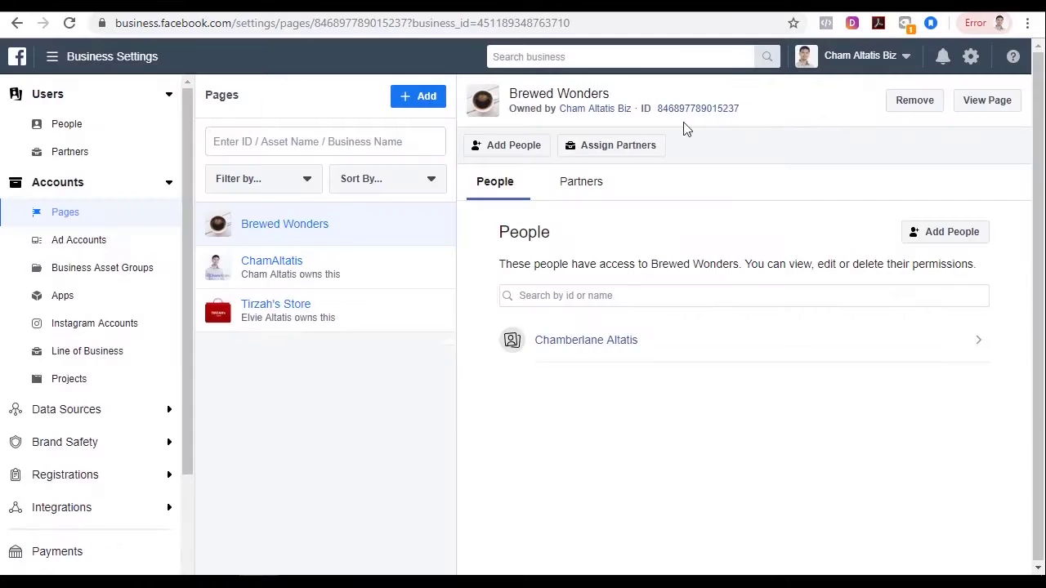
# Begin adding an existing ad account under Business Settings Ad Accounts
pyautogui.click(79, 239)
pyautogui.click(416, 96)
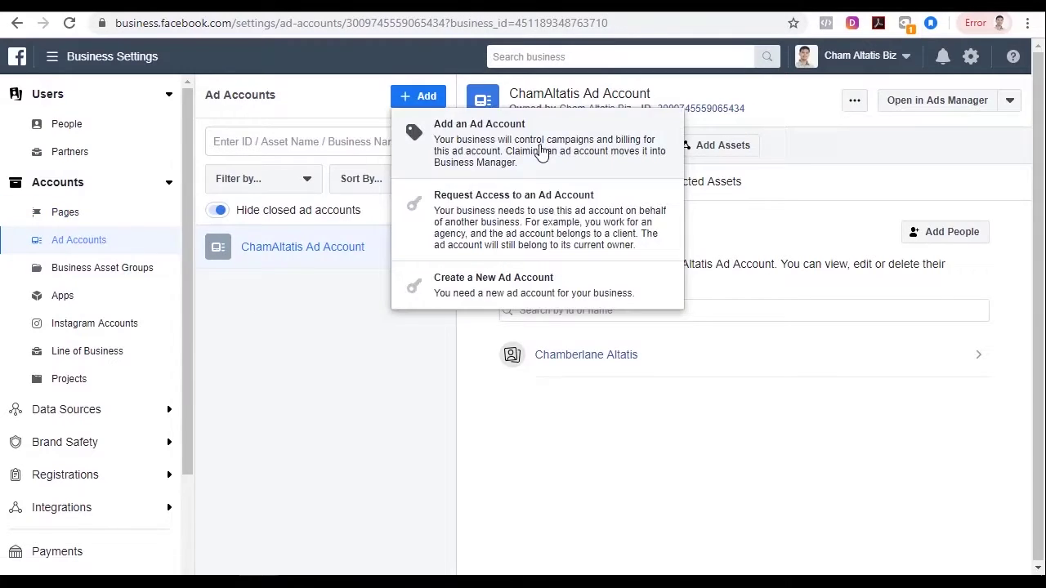
pyautogui.click(544, 147)
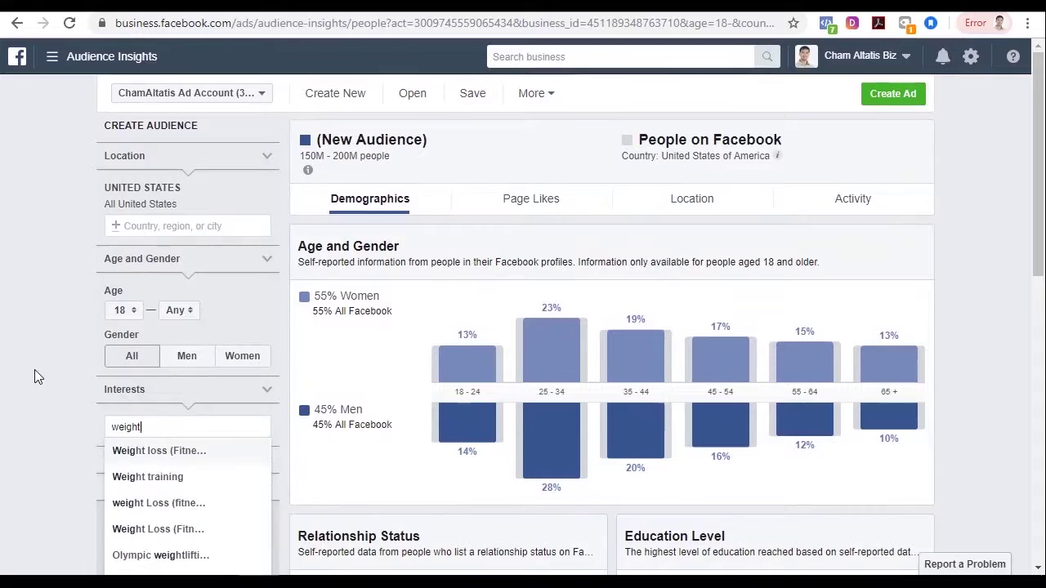
# Add the Weight loss (Fitness and wellness) interest and review the audience demographics
pyautogui.click(56, 438)
pyautogui.scroll(-1, 550, 383)
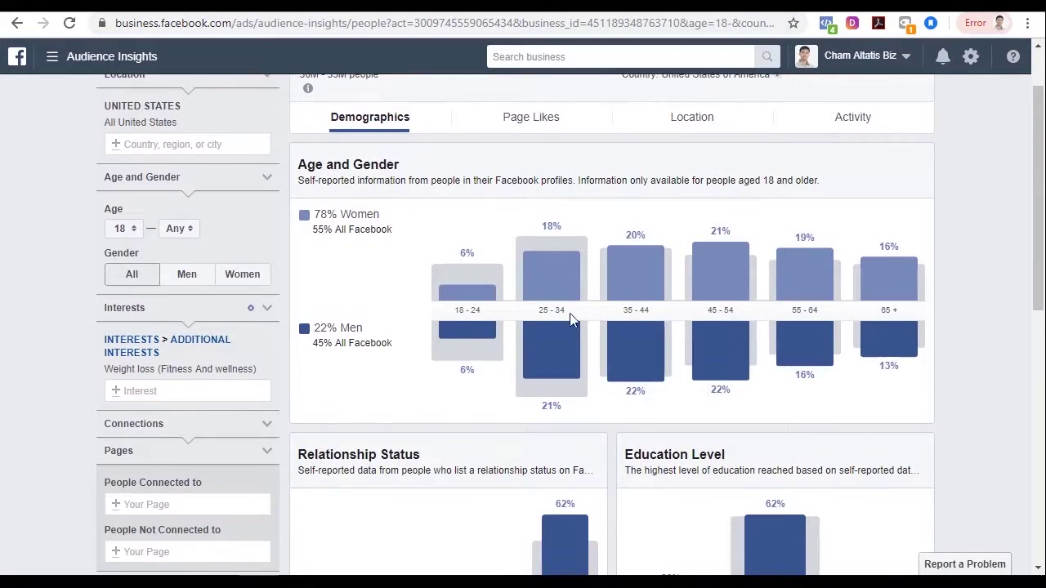
pyautogui.scroll(-3, 909, 280)
pyautogui.scroll(-1, 799, 216)
pyautogui.scroll(5, 731, 312)
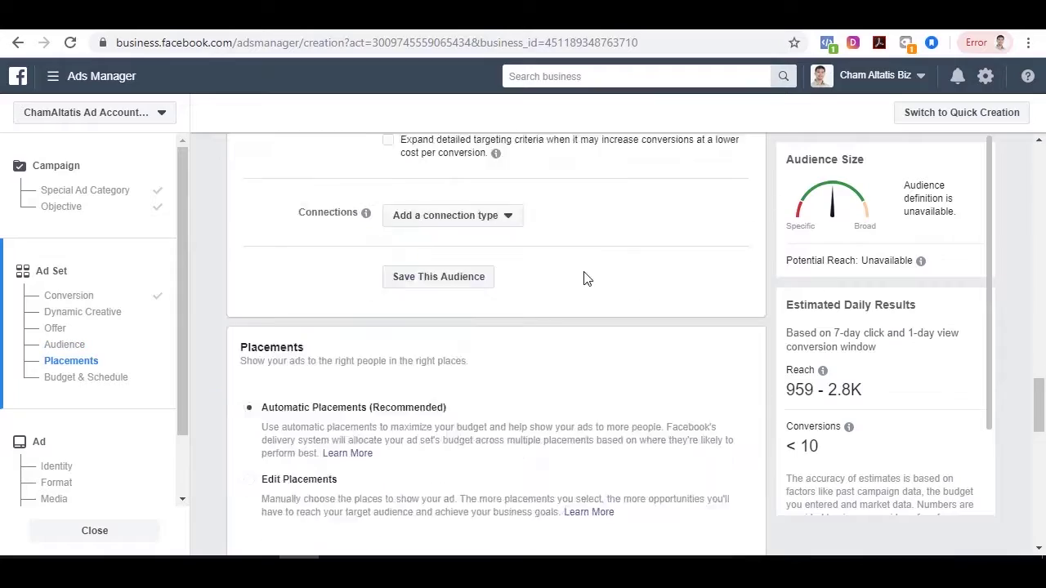
# Switch to manual placements, removing two placements and the Audience Network
pyautogui.scroll(-3, 583, 279)
pyautogui.click(249, 234)
pyautogui.scroll(-3, 428, 234)
pyautogui.click(534, 299)
pyautogui.scroll(-3, 535, 299)
pyautogui.click(535, 318)
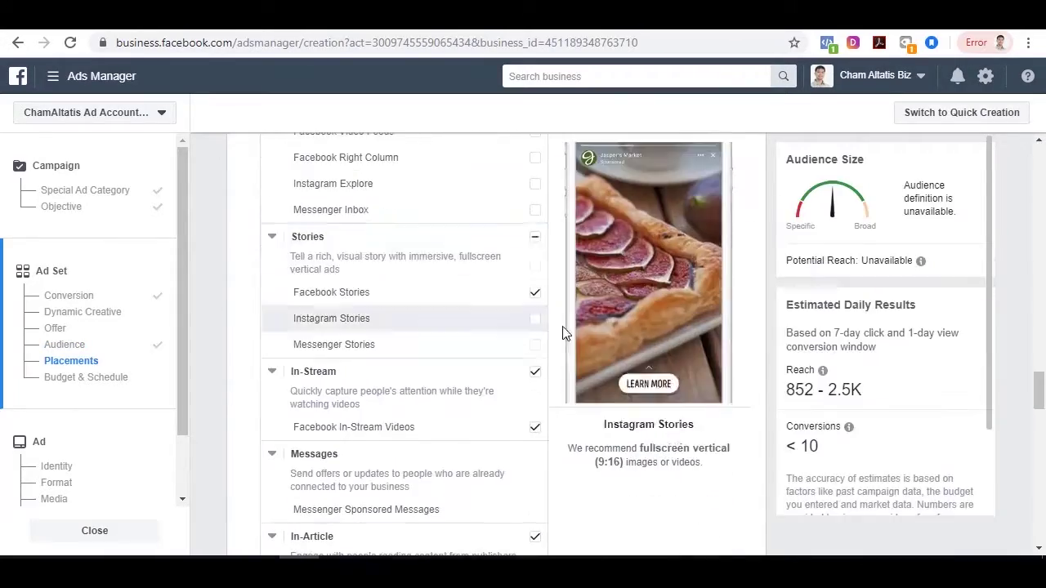
pyautogui.scroll(-2, 562, 333)
pyautogui.scroll(-3, 542, 367)
pyautogui.click(535, 362)
pyautogui.scroll(-5, 535, 362)
pyautogui.scroll(10, 567, 285)
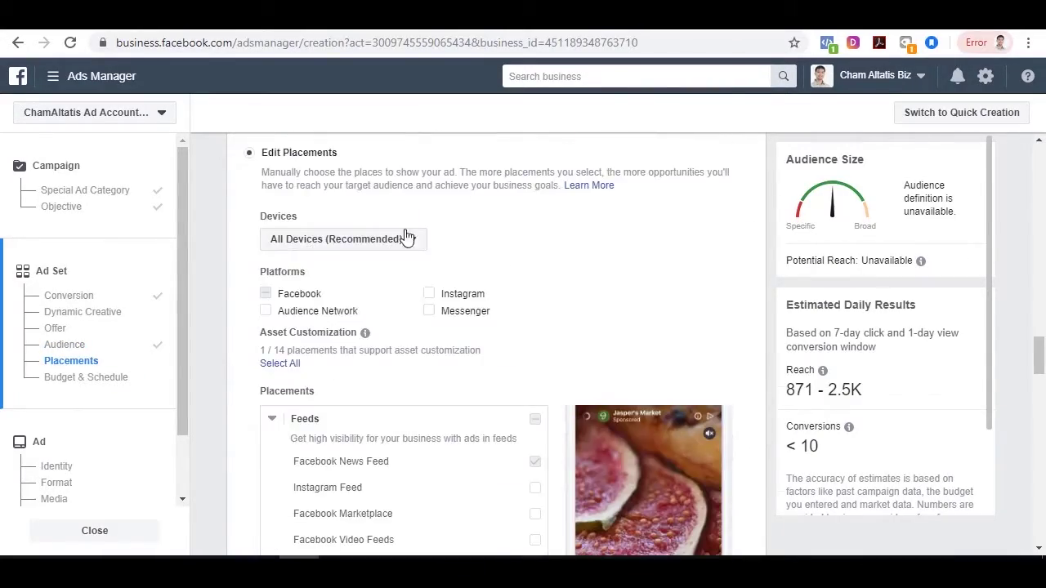
pyautogui.scroll(-10, 406, 237)
# Set a $1.00 cost cap per view and choose the ad set's schedule option
pyautogui.click(441, 327)
pyautogui.write('10')
pyautogui.scroll(-2, 490, 286)
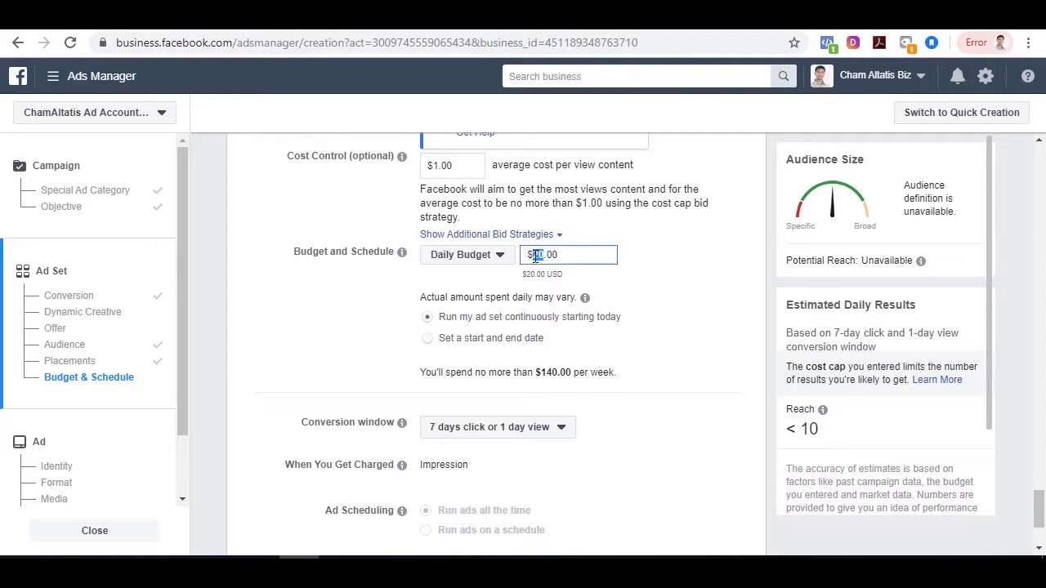
pyautogui.write('5')
pyautogui.click(427, 346)
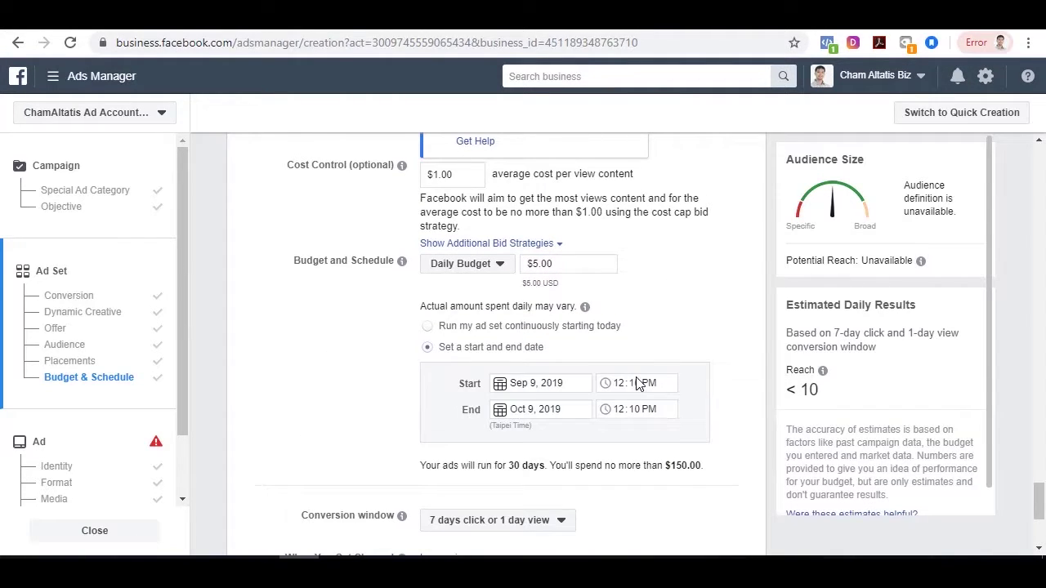
pyautogui.press('Up')
# Upload the SVA FB Video Ad video as the ad's media
pyautogui.scroll(10, 597, 210)
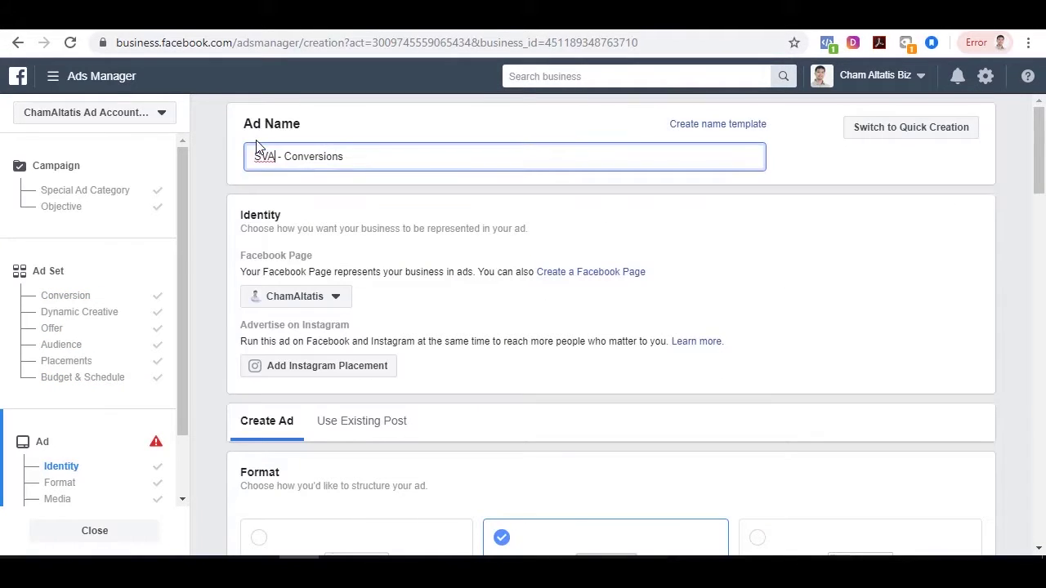
pyautogui.scroll(-1, 316, 215)
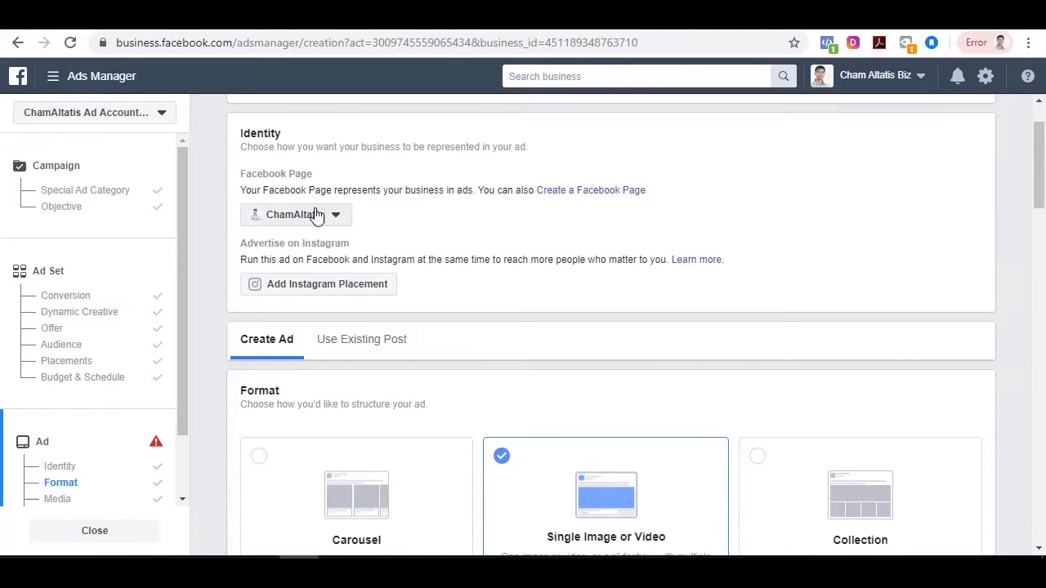
pyautogui.scroll(-2, 413, 189)
pyautogui.scroll(-1, 670, 276)
pyautogui.scroll(-3, 218, 262)
pyautogui.scroll(-2, 218, 262)
pyautogui.click(299, 236)
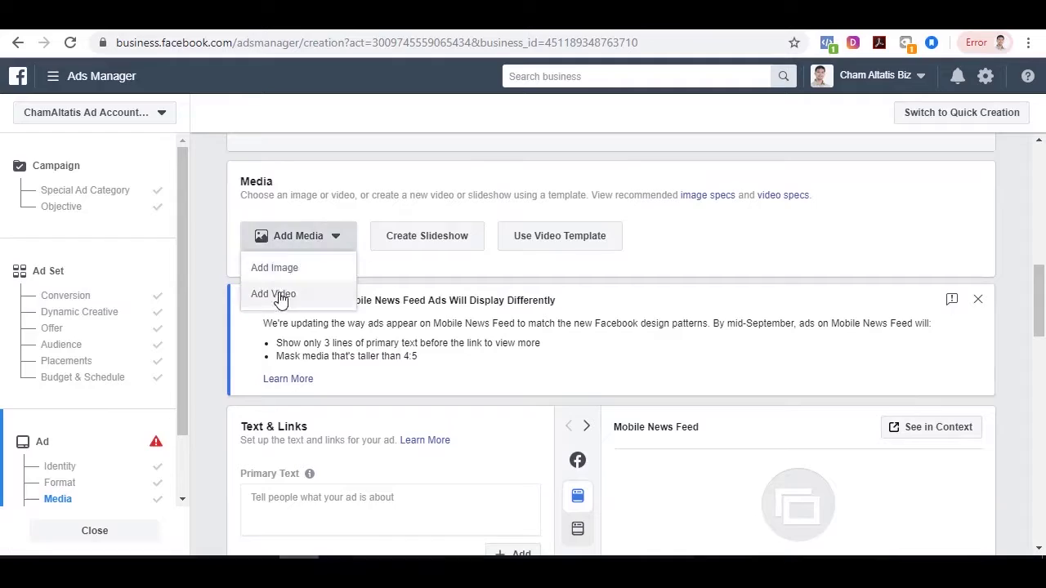
pyautogui.click(275, 295)
pyautogui.press('Return')
# Give the video a custom thumbnail chosen from the image library
pyautogui.click(400, 230)
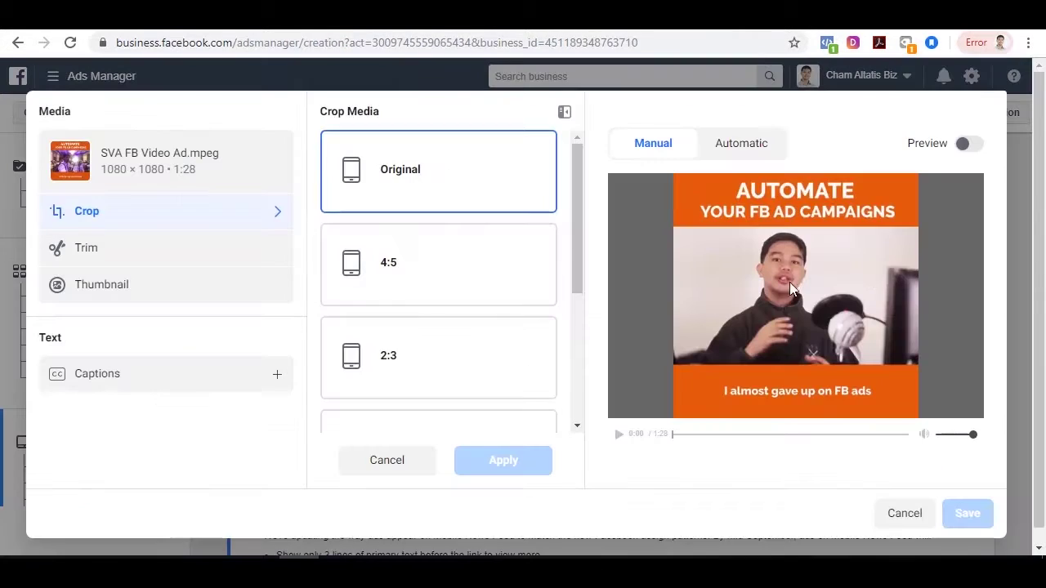
pyautogui.click(102, 284)
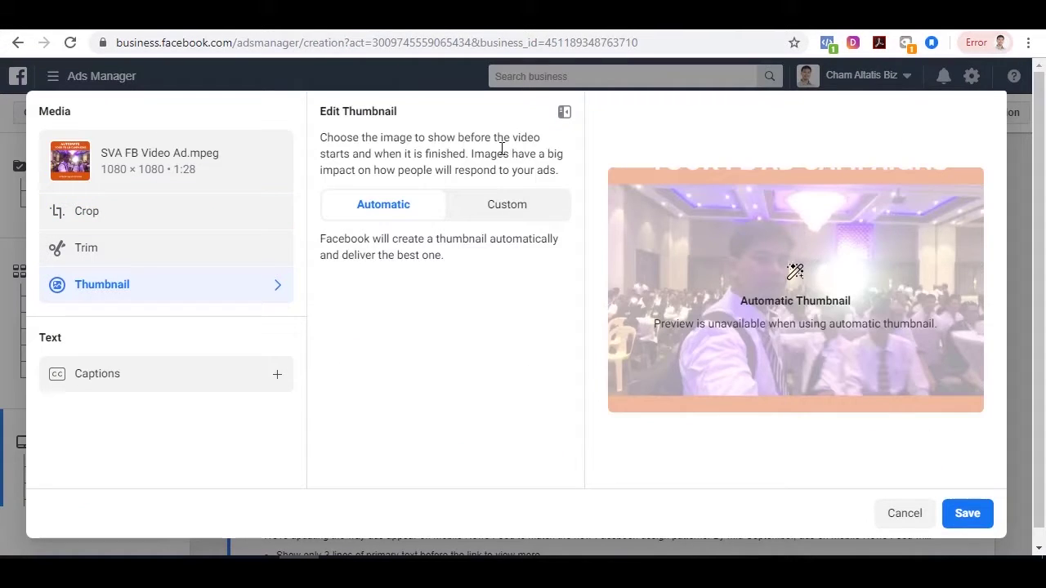
pyautogui.click(506, 204)
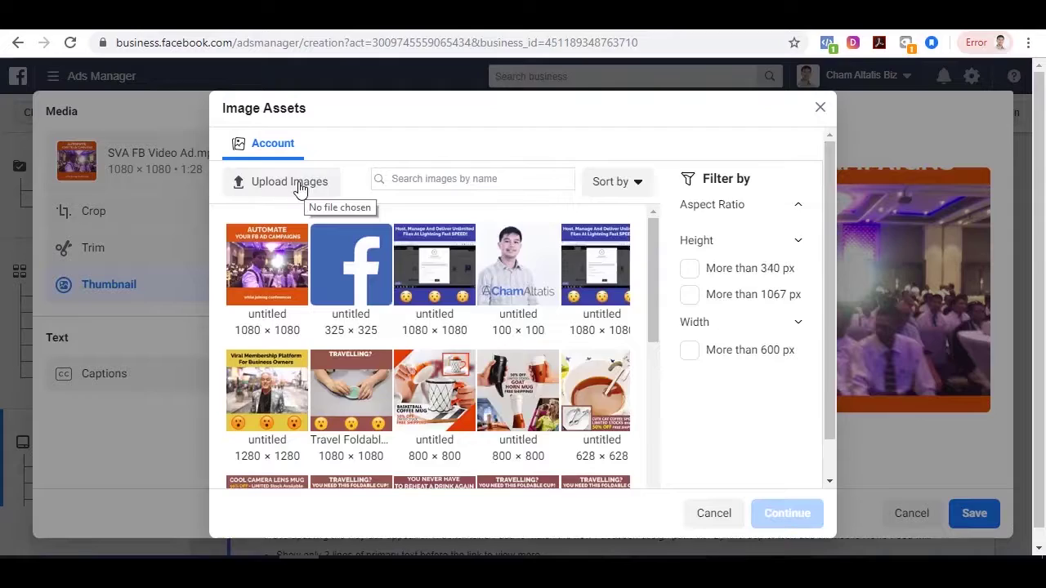
pyautogui.click(299, 192)
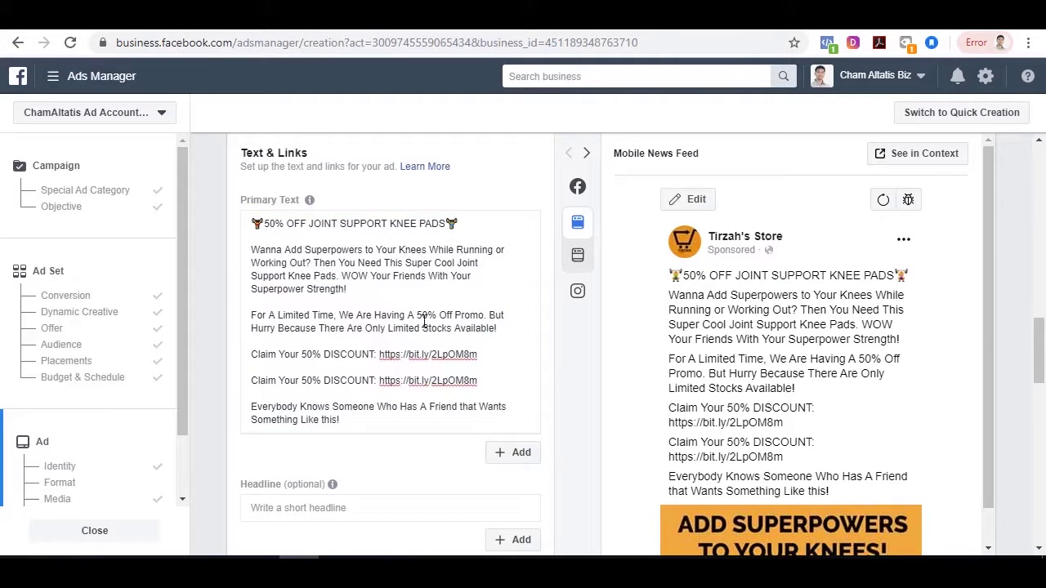
# Scroll Text & Links to the primary text's two bit.ly discount links
pyautogui.scroll(-1, 432, 344)
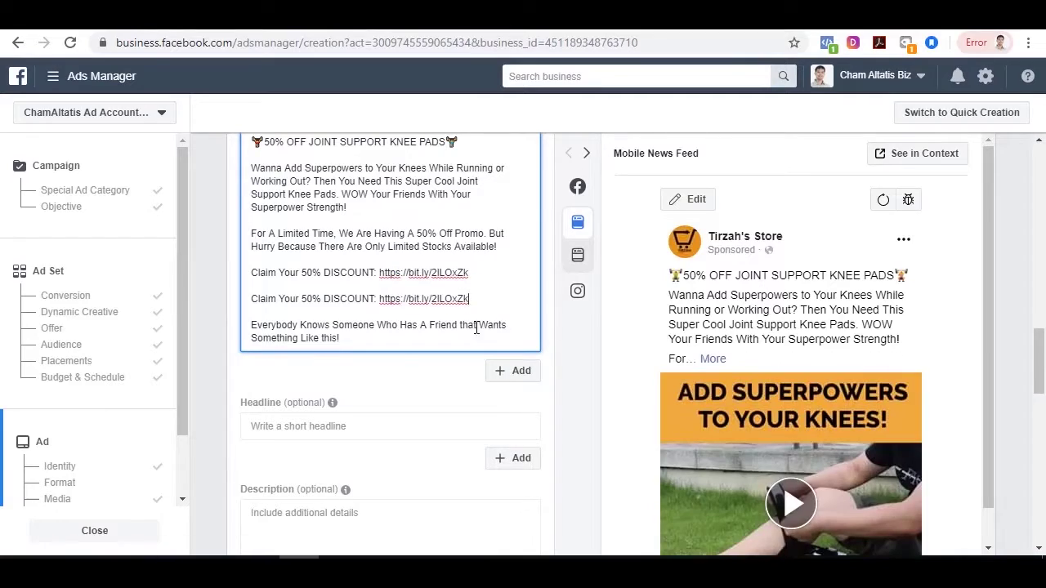
pyautogui.scroll(1, 378, 343)
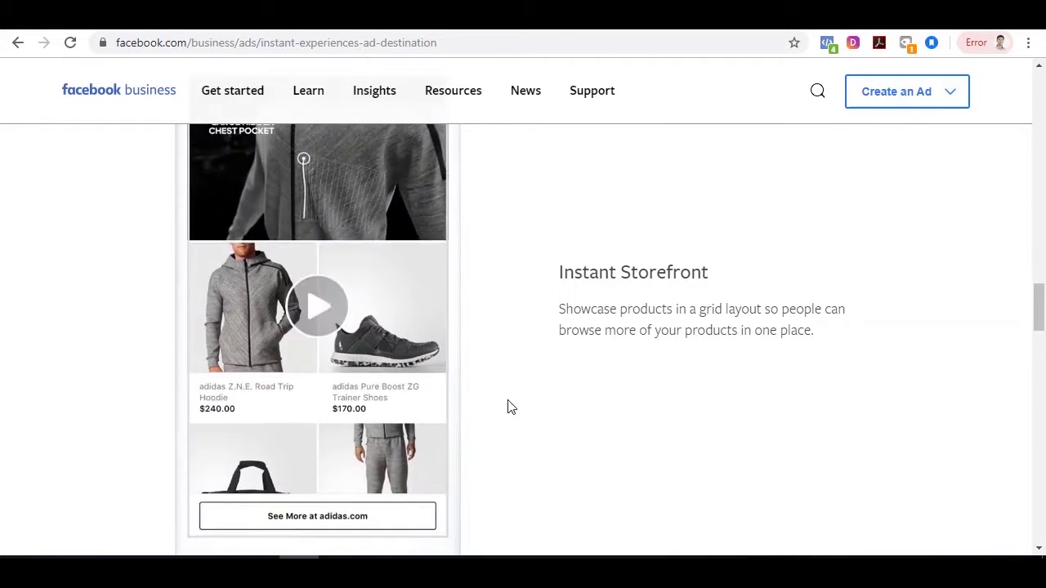
# Browse the Instant Experiences page and preview the Instant Customer Acquisition example
pyautogui.scroll(2, 490, 360)
pyautogui.scroll(1, 654, 327)
pyautogui.scroll(-3, 572, 326)
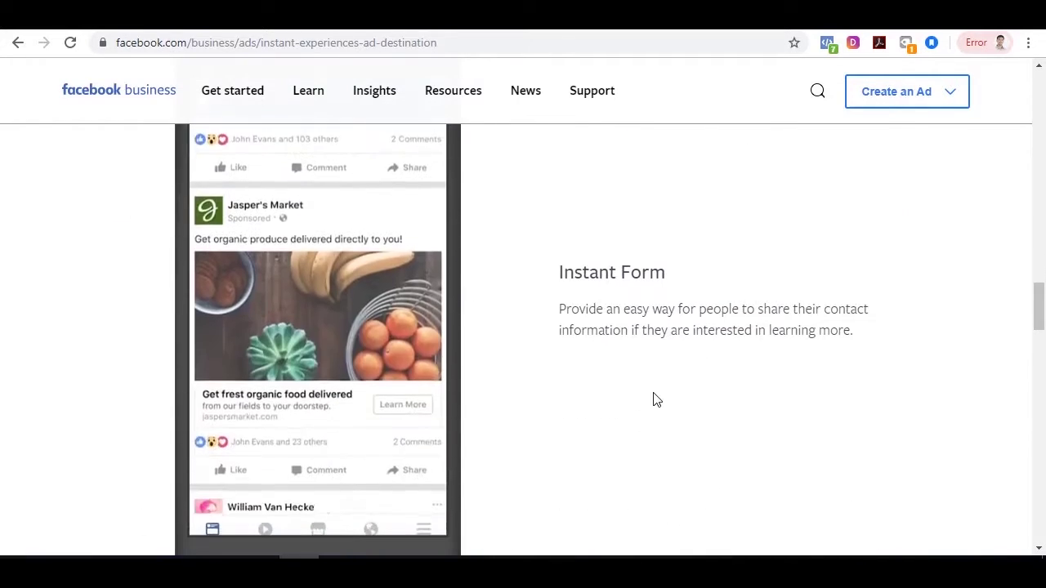
pyautogui.scroll(1, 409, 367)
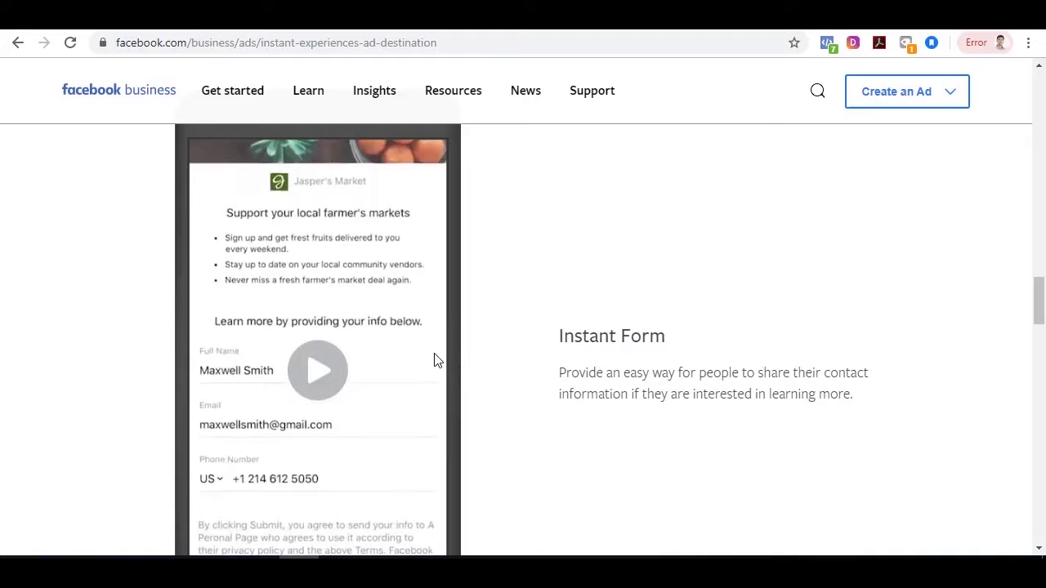
pyautogui.scroll(-1, 401, 402)
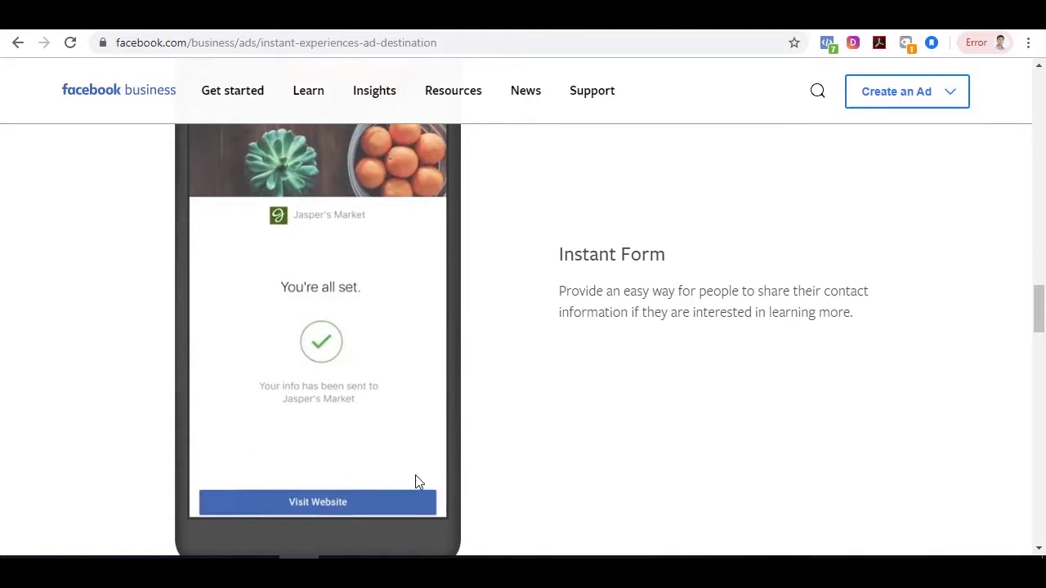
pyautogui.scroll(1, 296, 335)
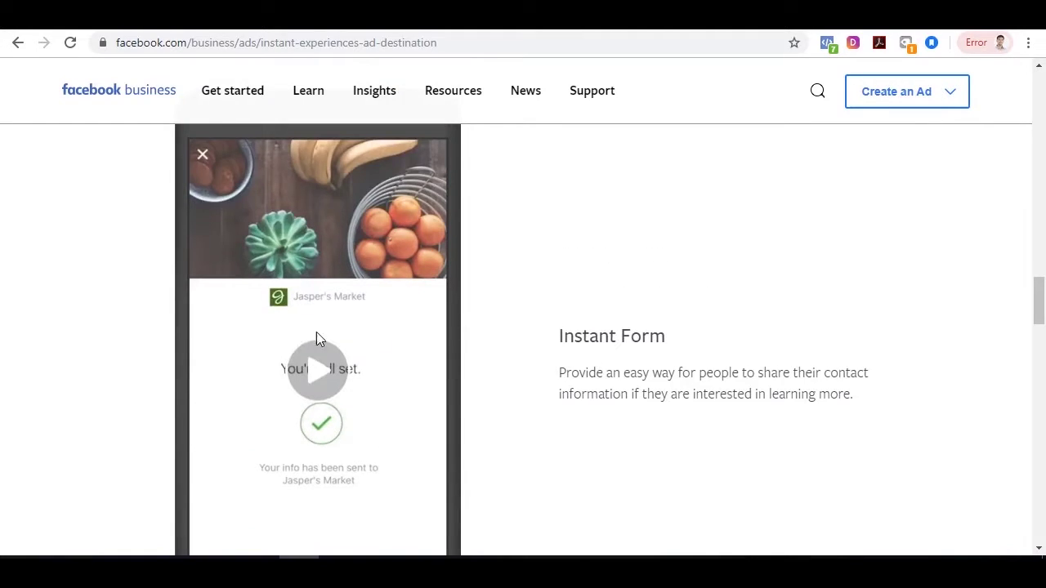
pyautogui.scroll(2, 318, 339)
pyautogui.click(451, 211)
# Bring up and scroll through the Instant Storytelling example preview
pyautogui.scroll(-3, 828, 339)
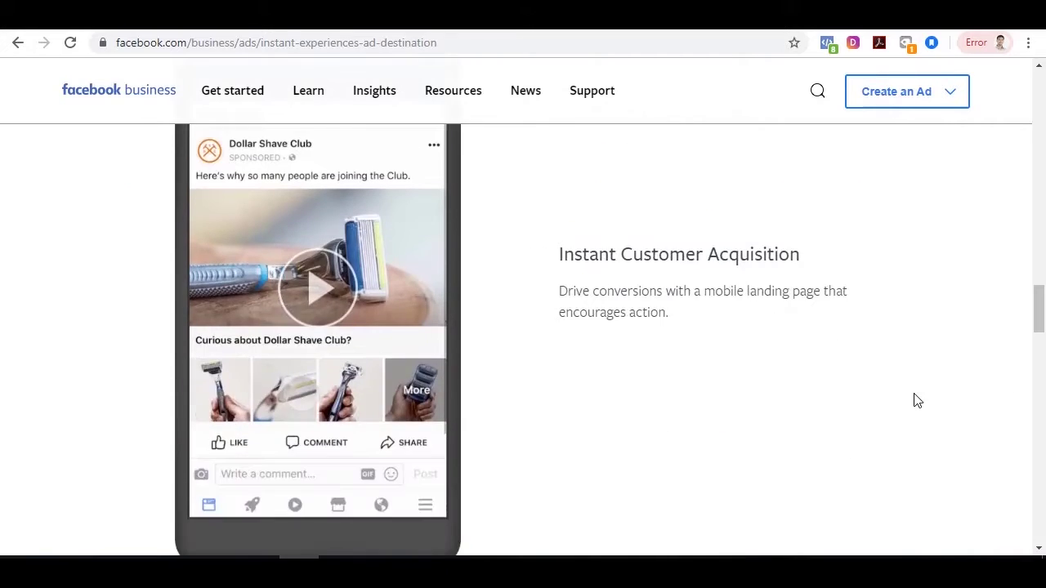
pyautogui.scroll(3, 917, 401)
pyautogui.click(691, 191)
pyautogui.scroll(-2, 836, 383)
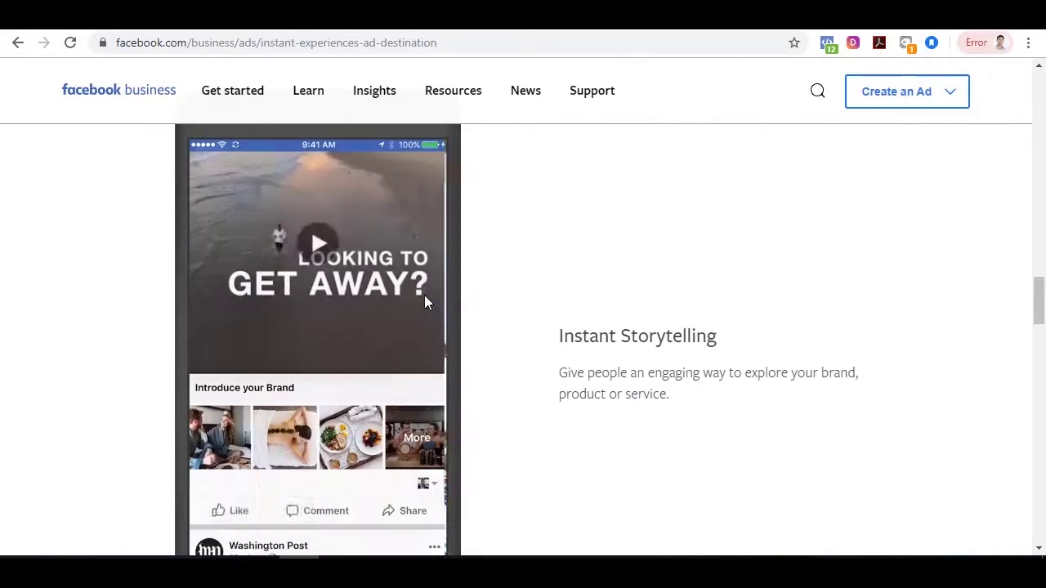
pyautogui.scroll(3, 772, 360)
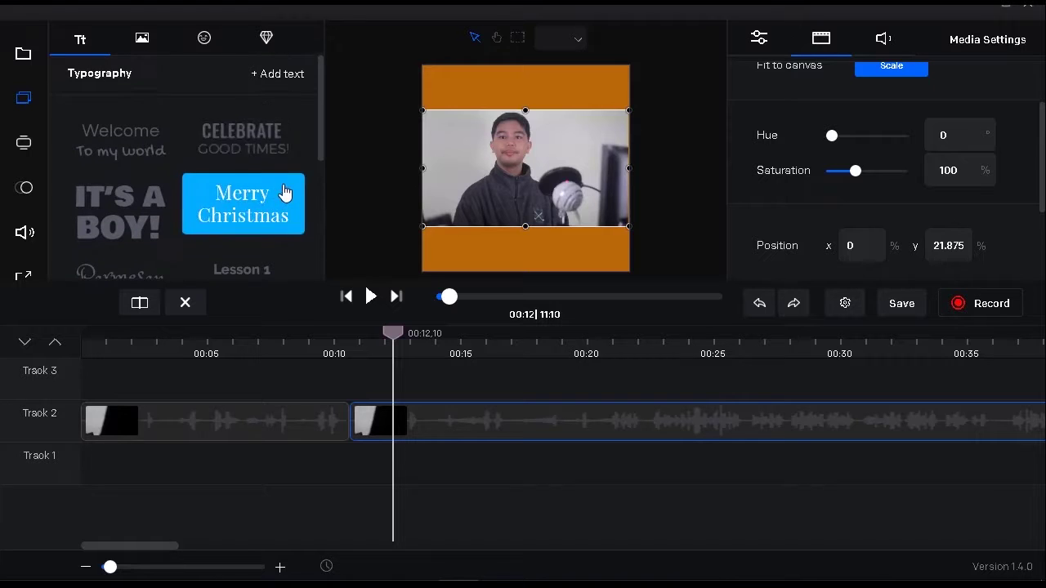
# Add a centred text layer reading 'AUTOMATE' / 'YOUR FB AD CAMPAIGN' at the clip start, top band
pyautogui.click(276, 74)
pyautogui.moveTo(236, 415); pyautogui.dragTo(131, 415)
pyautogui.moveTo(556, 176); pyautogui.dragTo(556, 95)
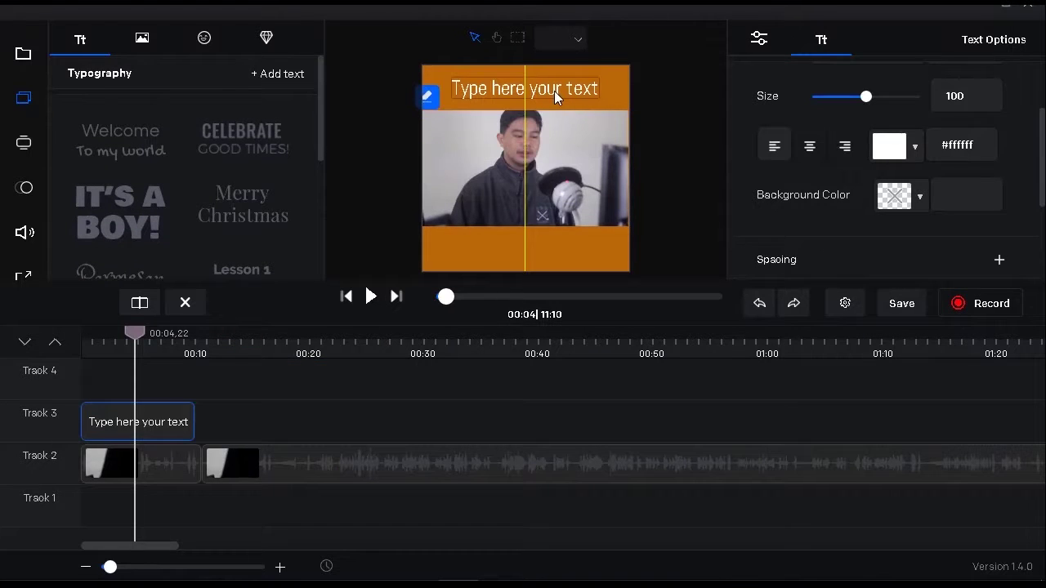
pyautogui.click(427, 98)
pyautogui.moveTo(461, 85); pyautogui.dragTo(587, 97)
pyautogui.write('AU')
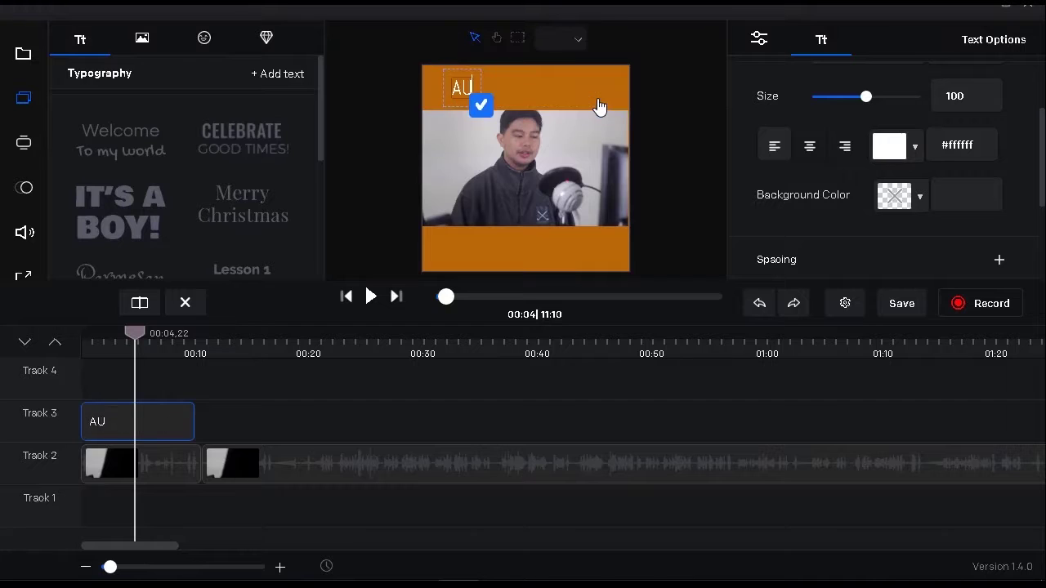
pyautogui.write('TOMATE')
pyautogui.press('Return')
pyautogui.write('YOUR FB AD CAMPAIGN')
pyautogui.click(810, 145)
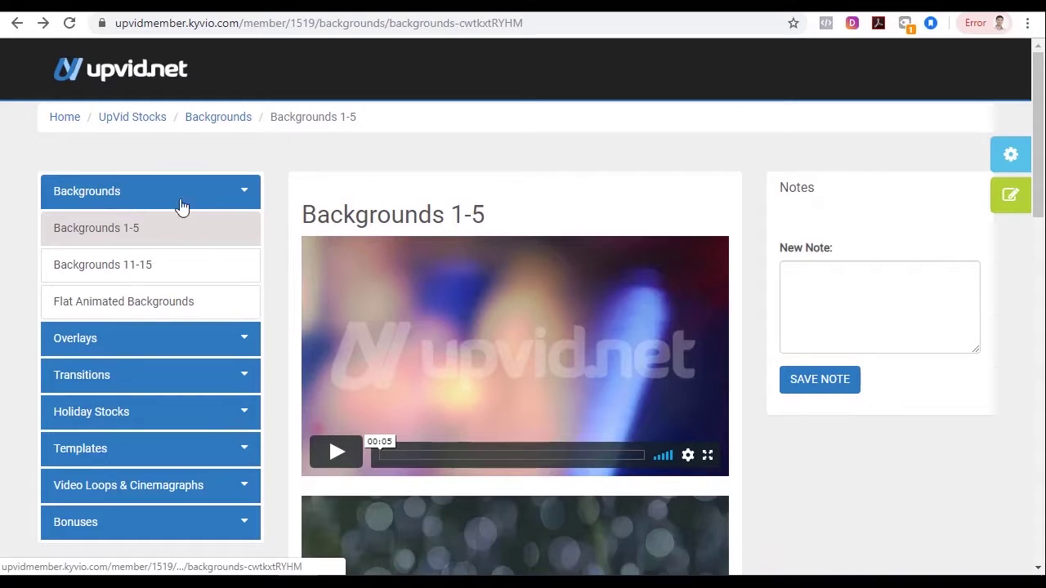
# Expand Overlays, Transitions, Holiday Stocks, Templates, Video Loops & Cinemagraphs and Bonuses in the sidebar
pyautogui.click(233, 342)
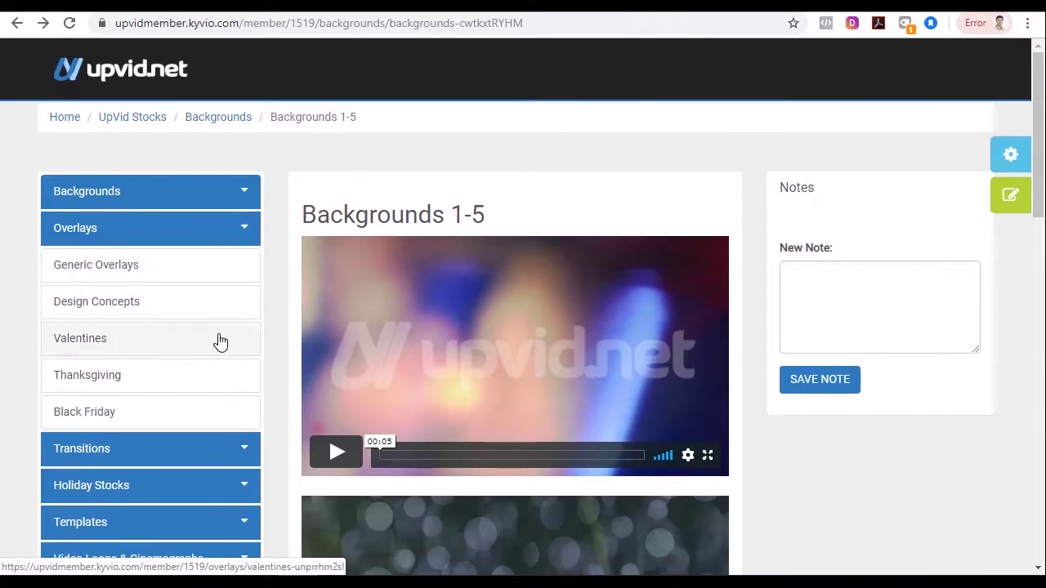
pyautogui.click(219, 448)
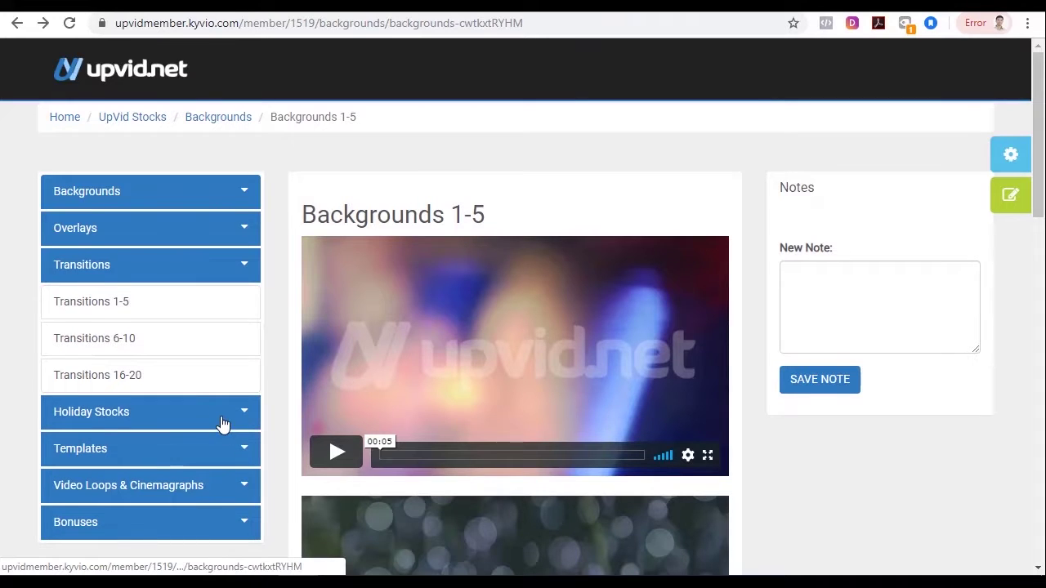
pyautogui.click(224, 420)
pyautogui.click(215, 419)
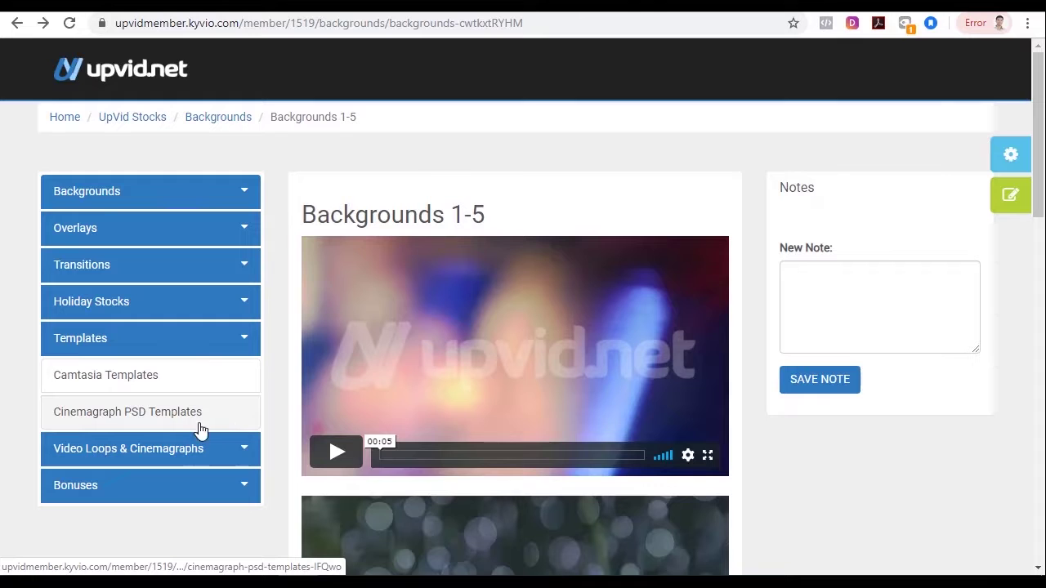
pyautogui.scroll(-1, 166, 407)
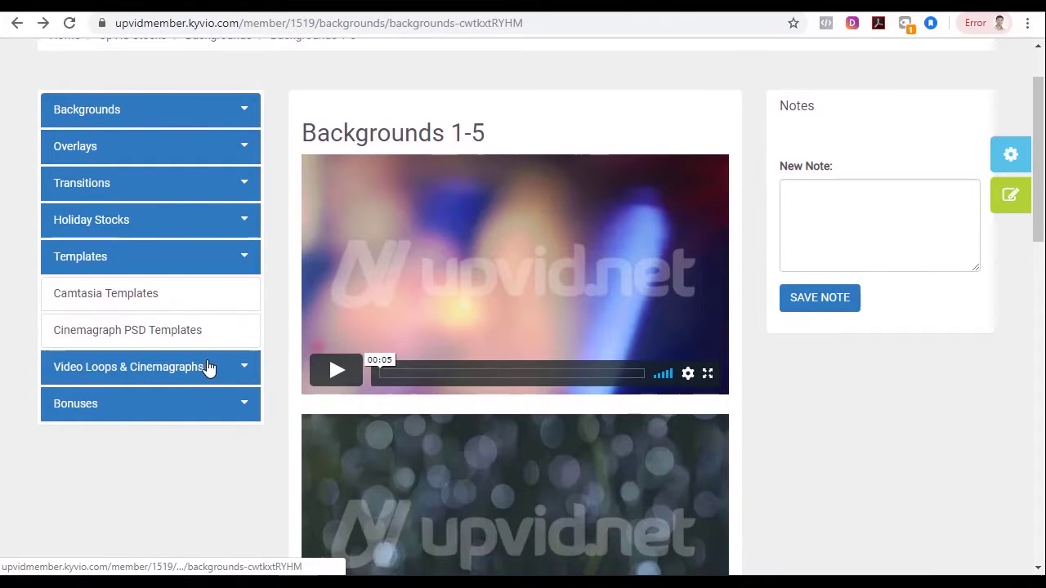
pyautogui.click(215, 367)
pyautogui.click(195, 380)
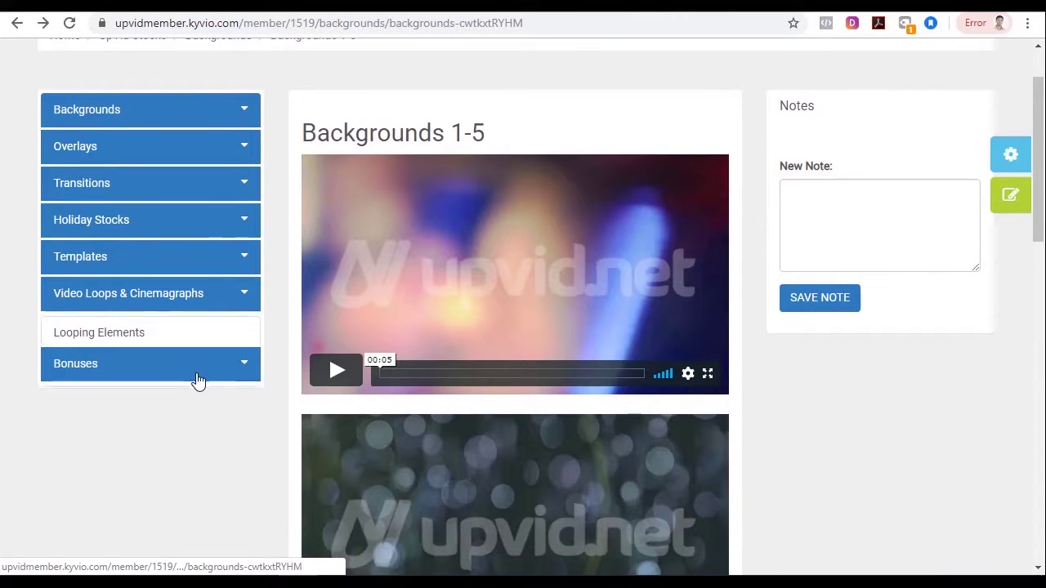